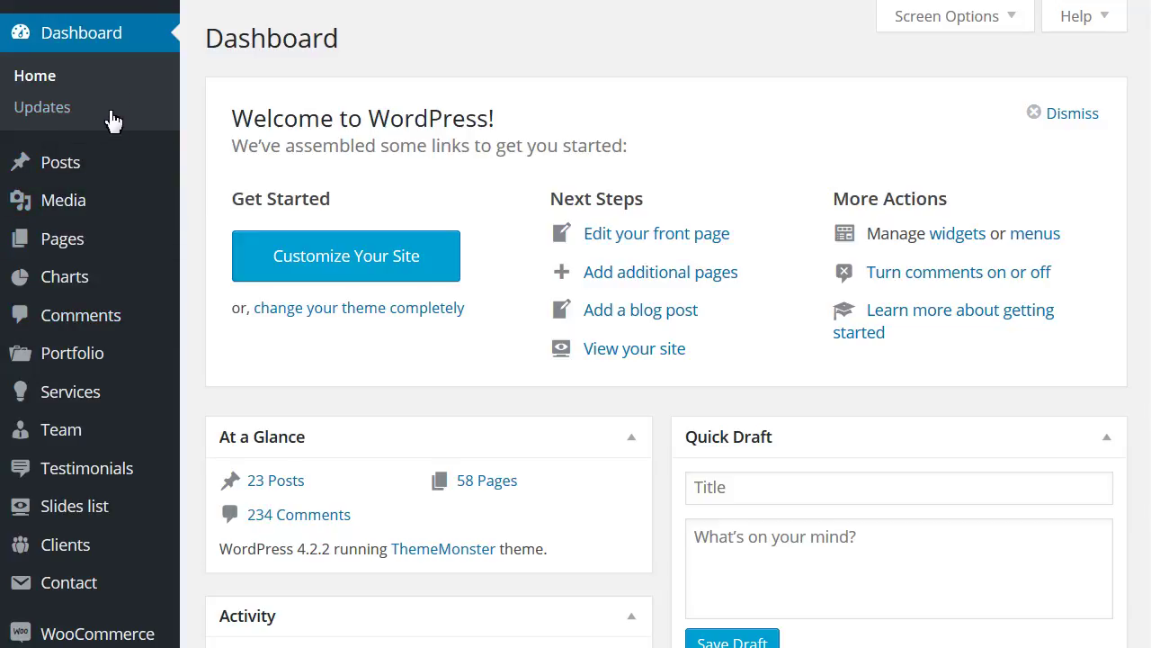
Create a new page titled "Adding Google Map using shortcode"
mouse_move(108, 255)
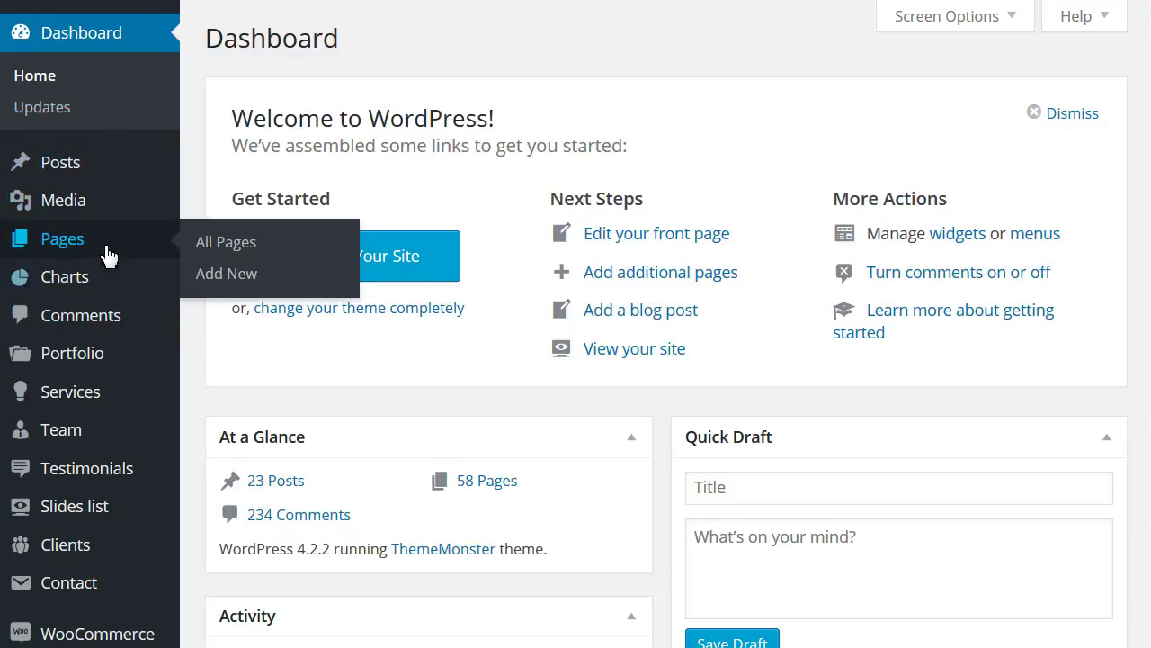
left_click(281, 284)
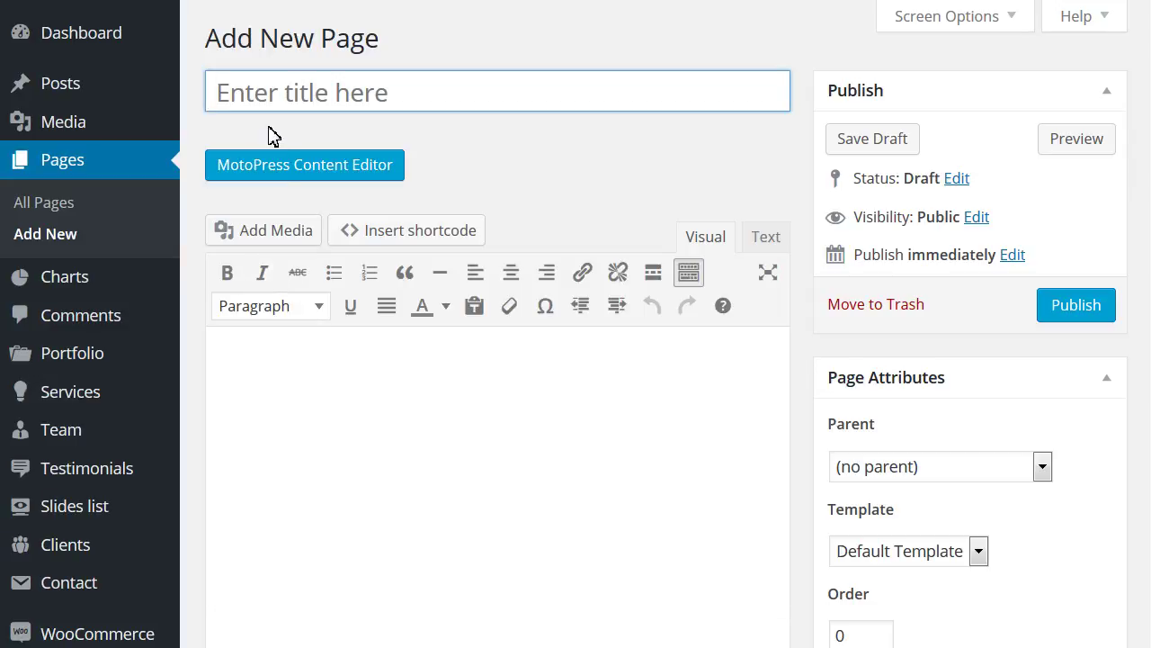
type("Add")
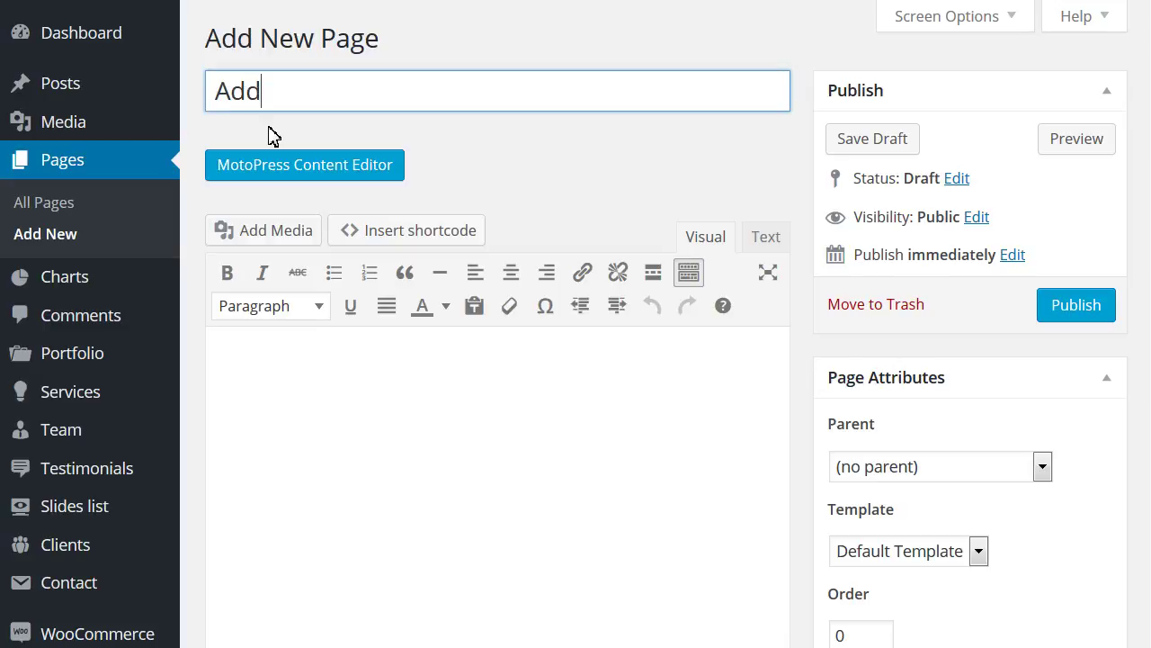
type("ing Google M")
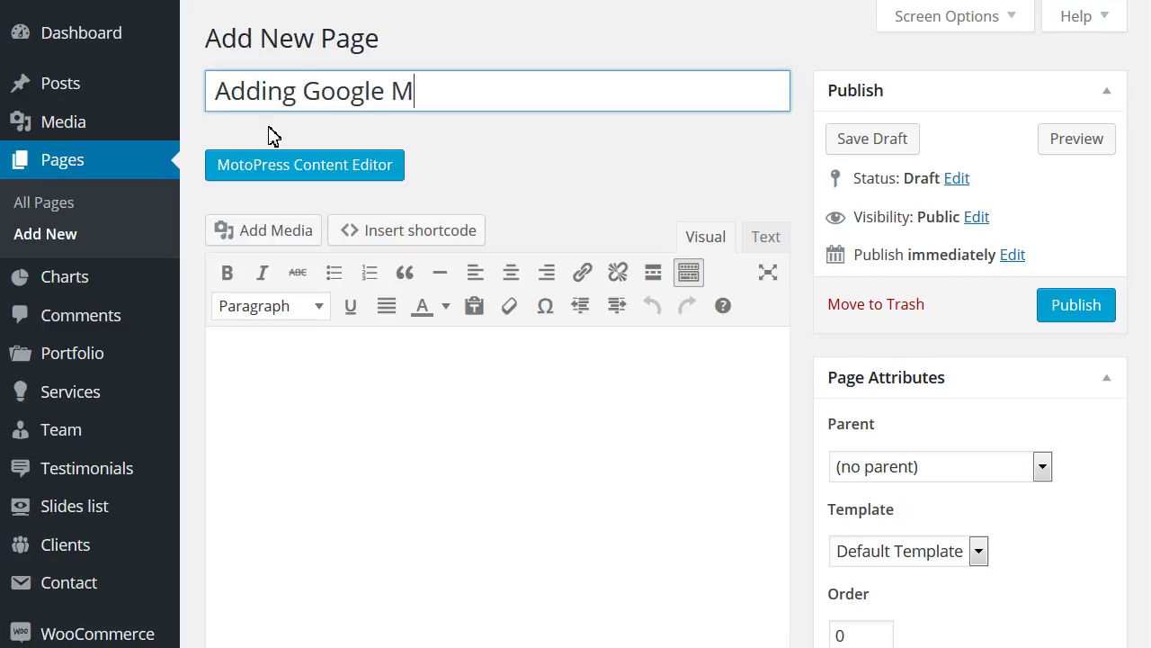
type("ap using ")
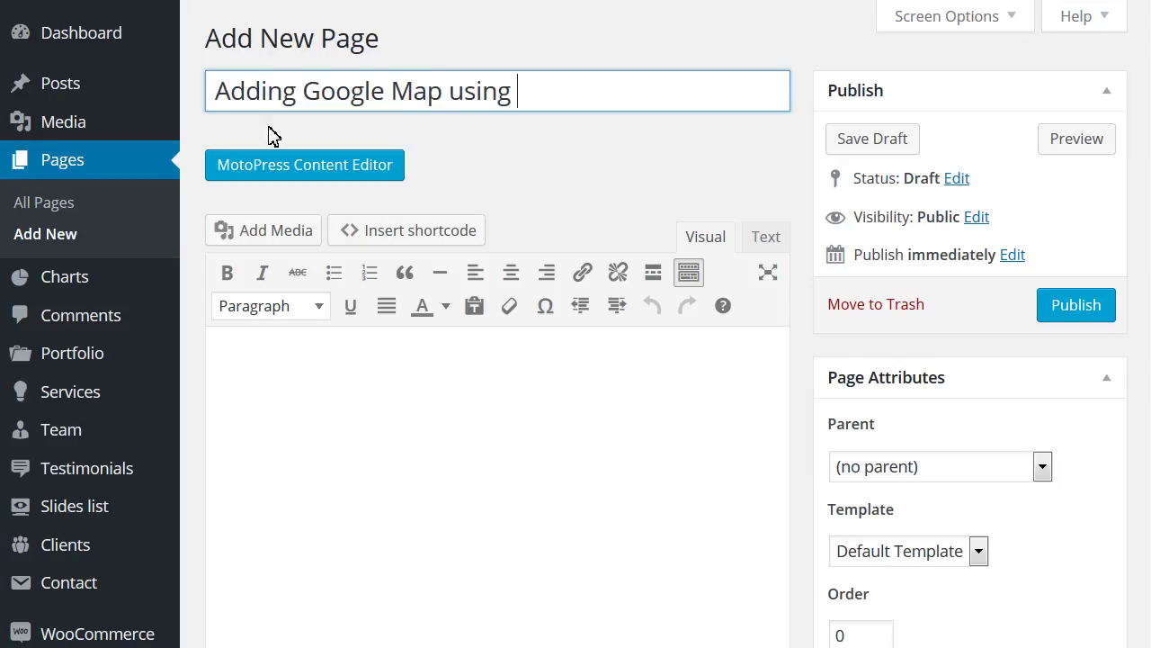
type("shortcode")
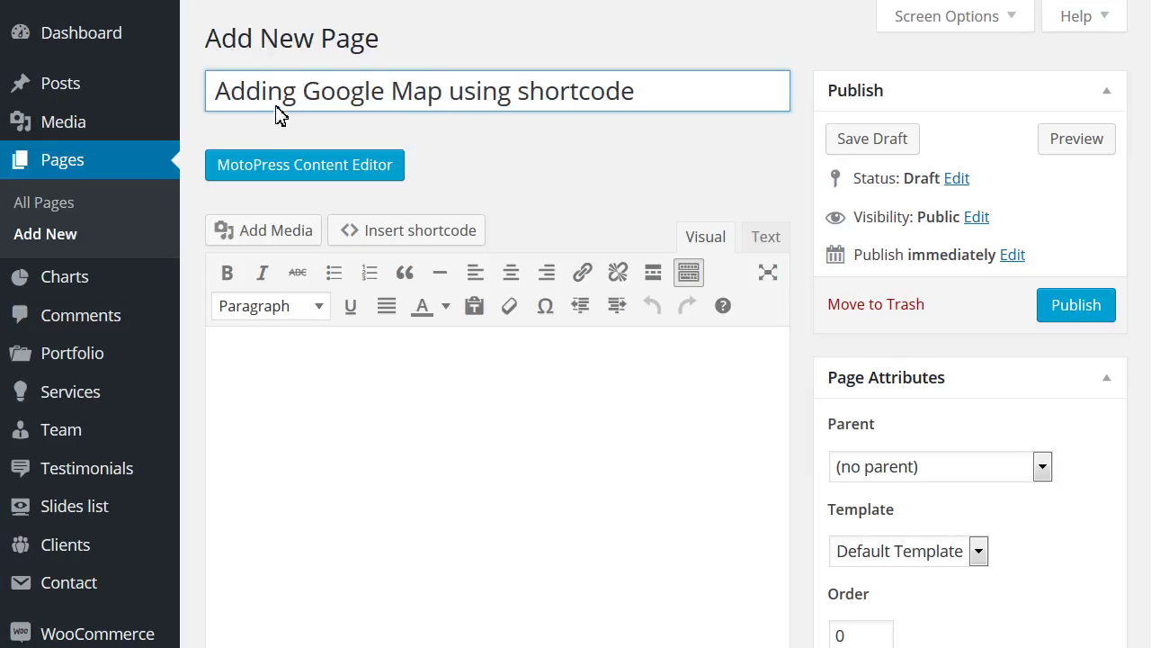
left_click(279, 114)
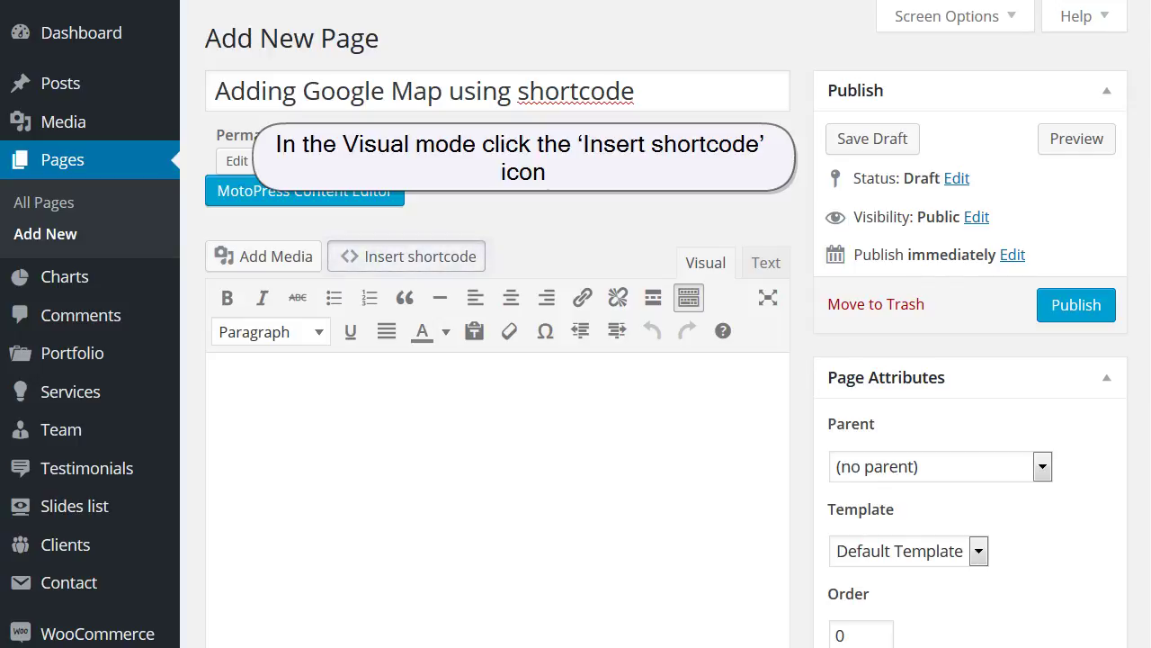
Open the Google map shortcode's settings for insertion and set its address to "Paris, France"
left_click(455, 260)
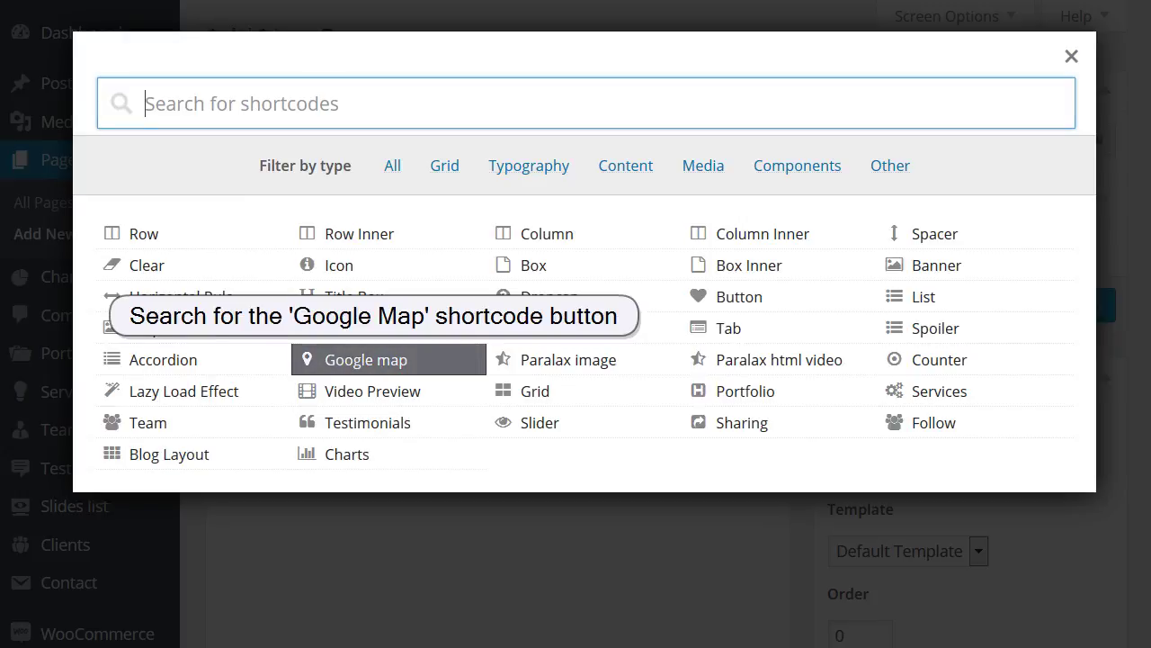
left_click(431, 369)
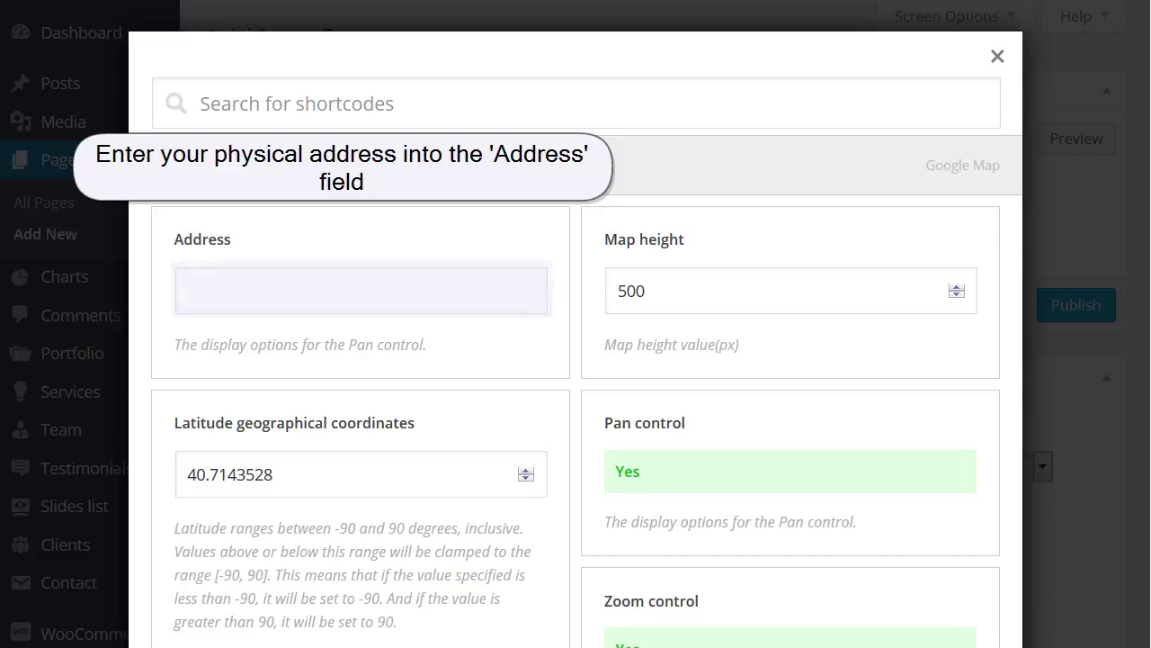
left_click(484, 284)
type("Paris")
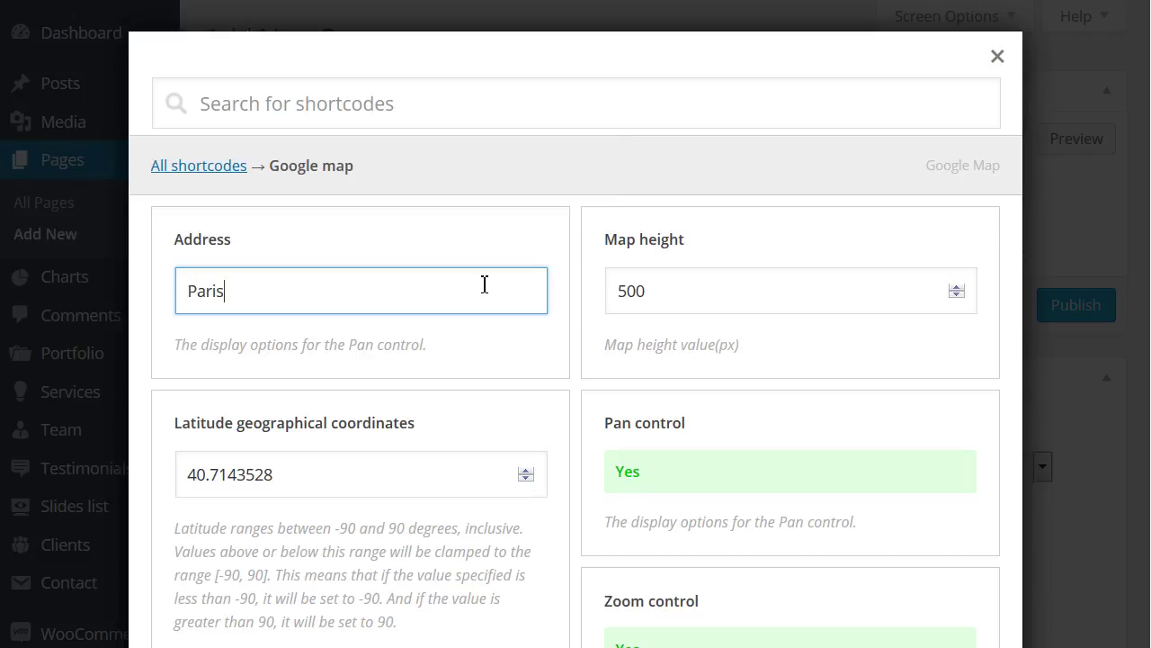
type(", France")
left_click(578, 212)
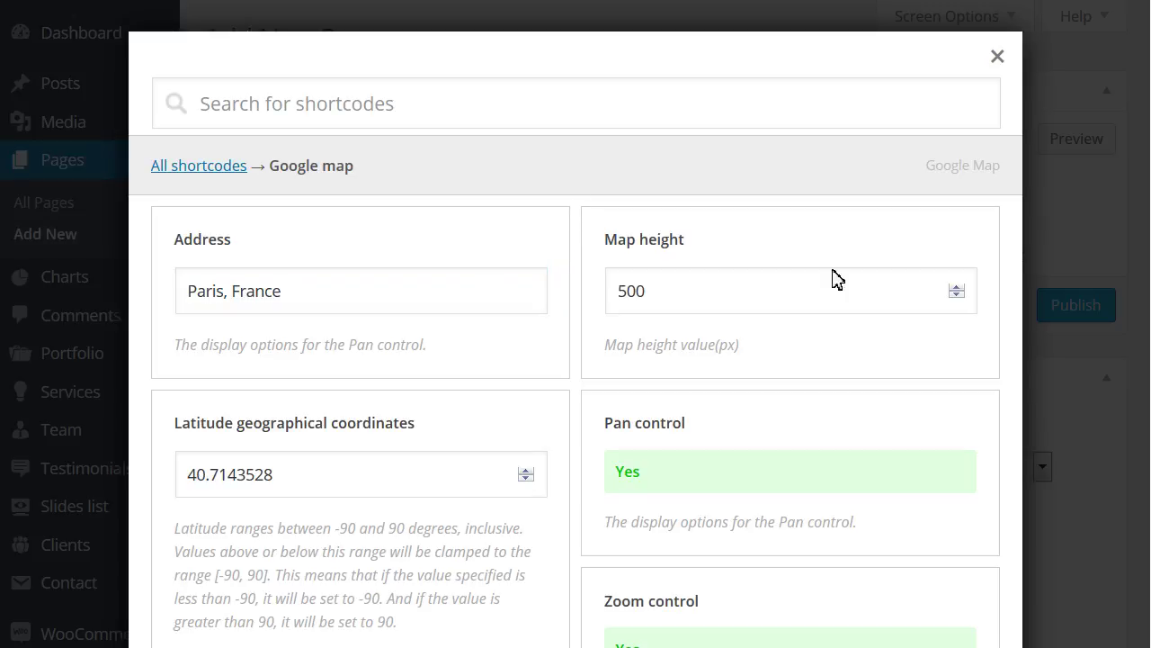
Set the map height to 350 px in the Google map shortcode settings
left_click(759, 291)
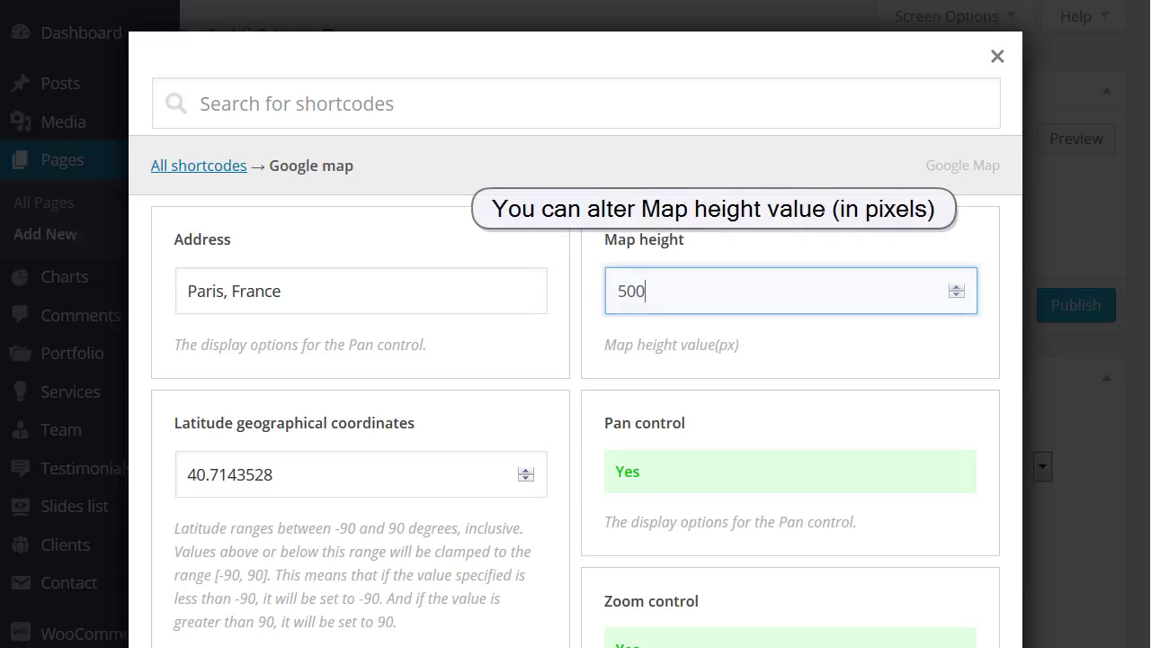
left_click_drag(645, 291, 613, 291)
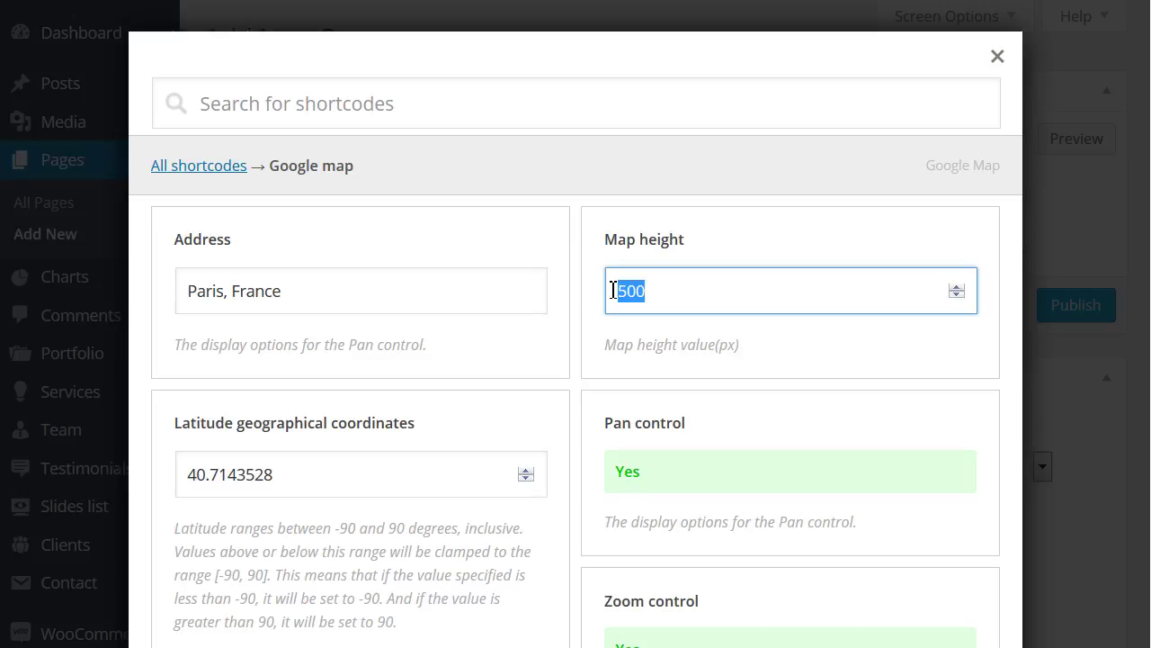
type("350")
left_click(698, 345)
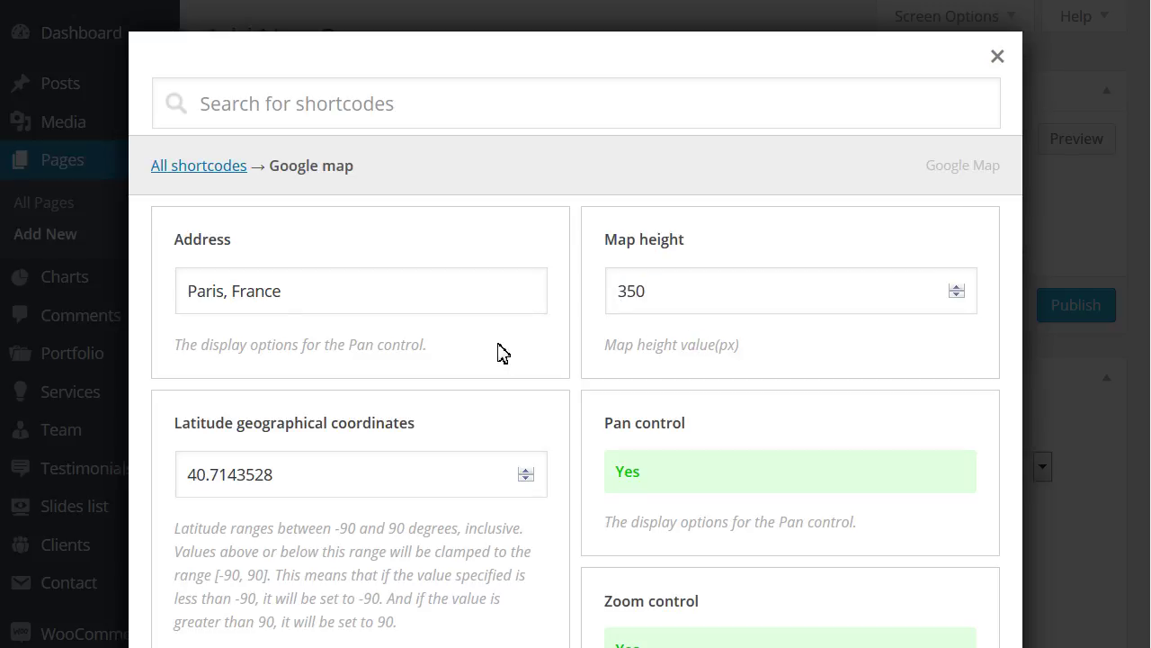
Switch the map's Pan control off and back on
scroll(501, 351, "down", 3)
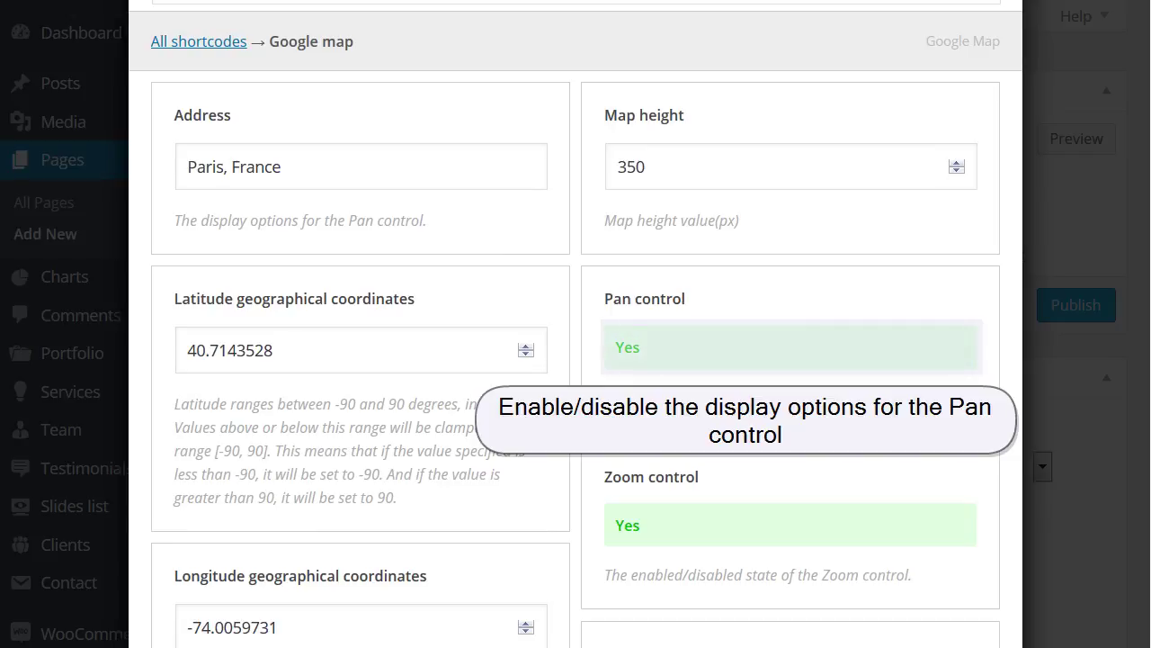
left_click(688, 360)
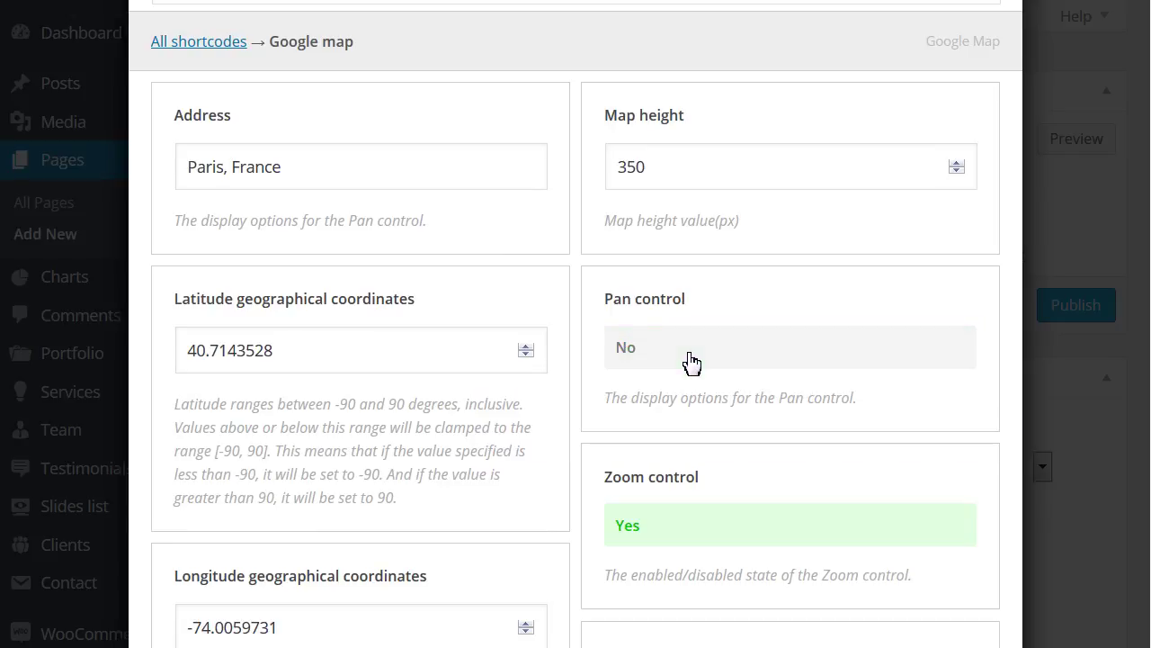
left_click(690, 361)
scroll(689, 360, "down", 2)
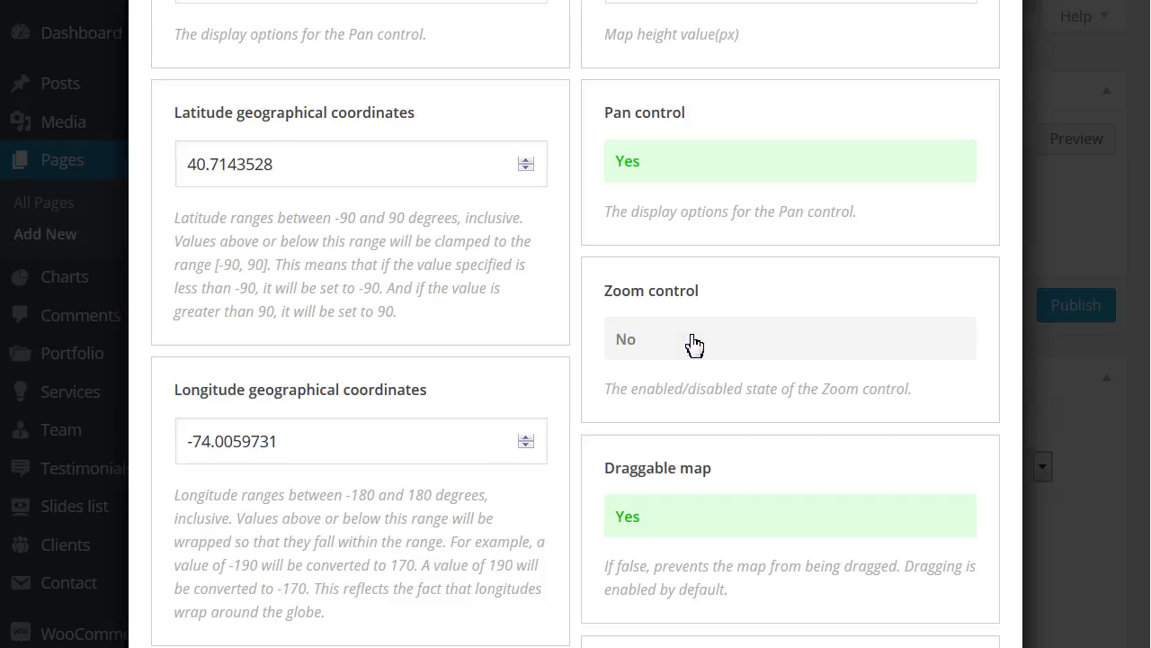
scroll(694, 345, "down", 2)
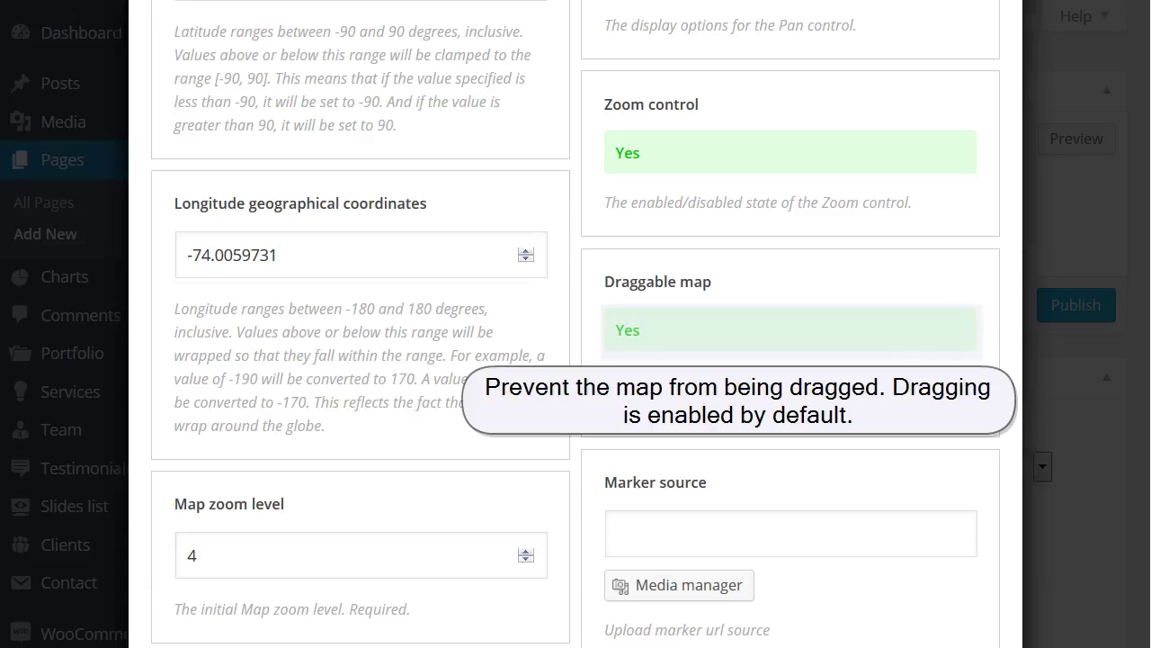
Set the map zoom level to 5
scroll(689, 337, "down", 2)
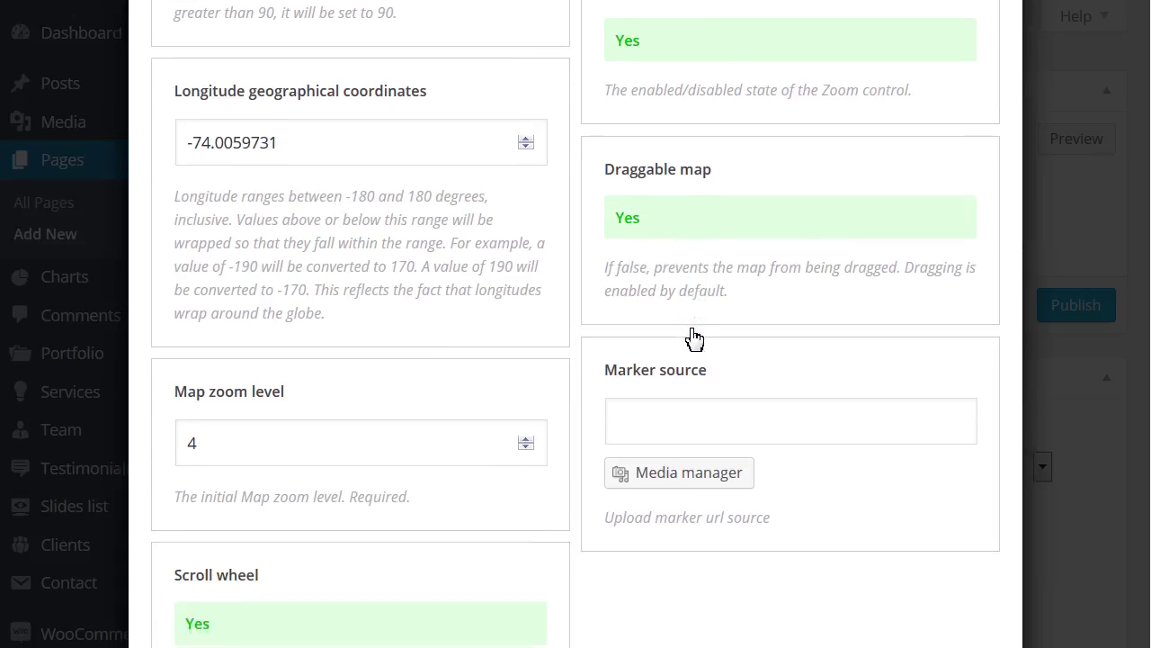
scroll(694, 339, "down", 1)
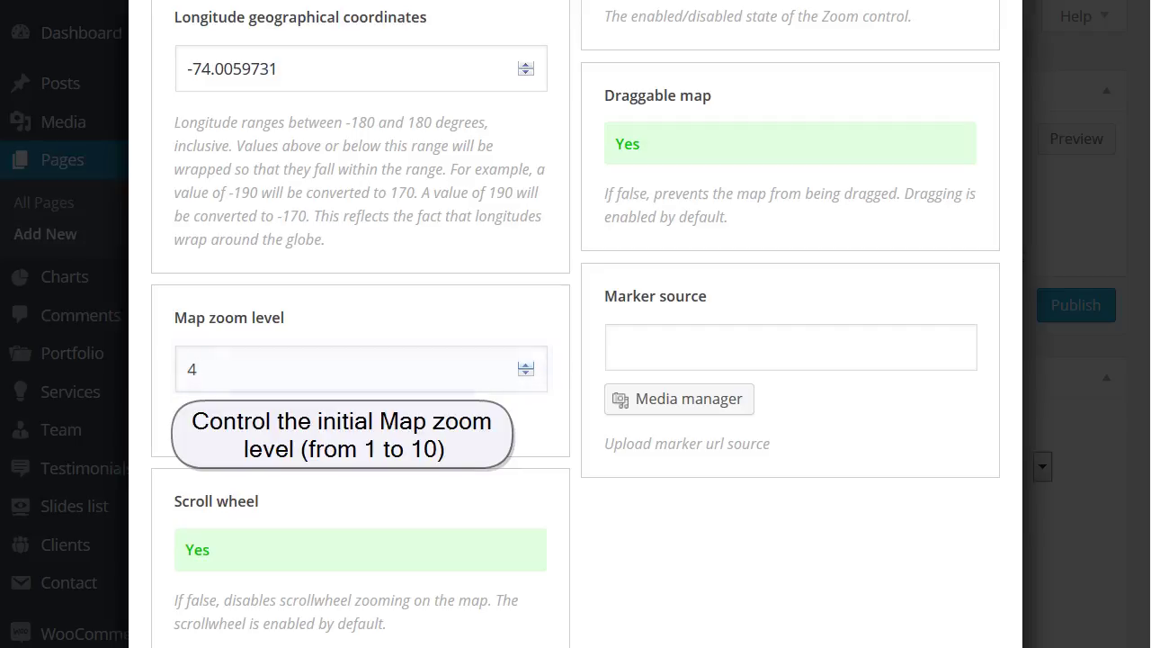
left_click(524, 364)
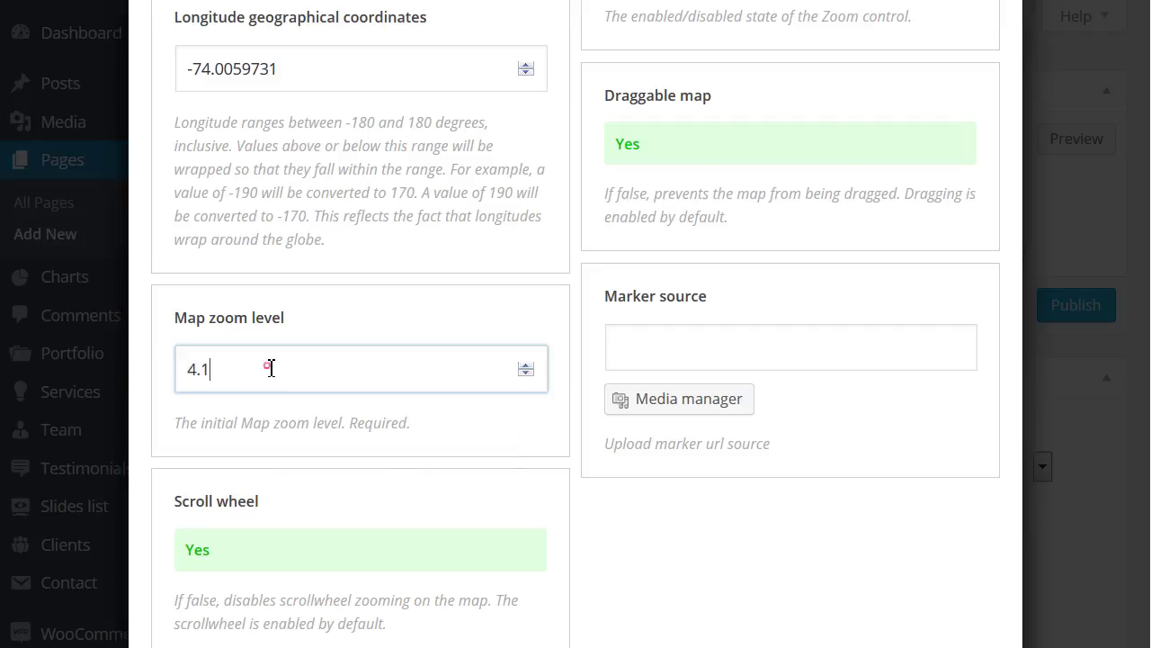
left_click_drag(264, 368, 101, 376)
type("5")
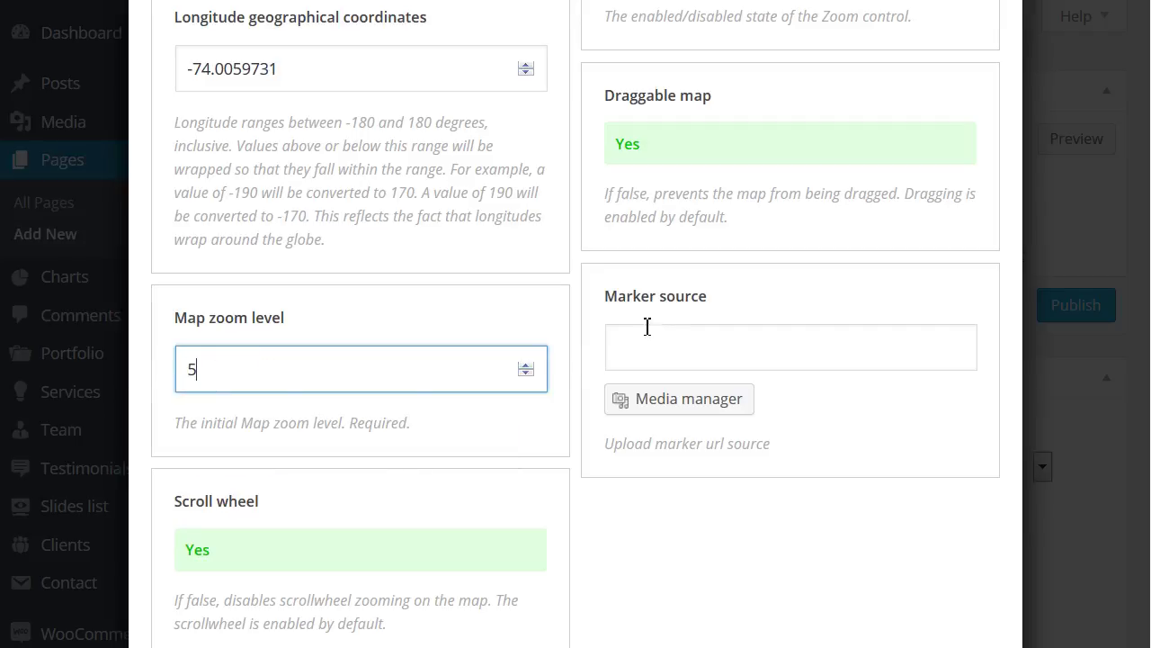
left_click(598, 284)
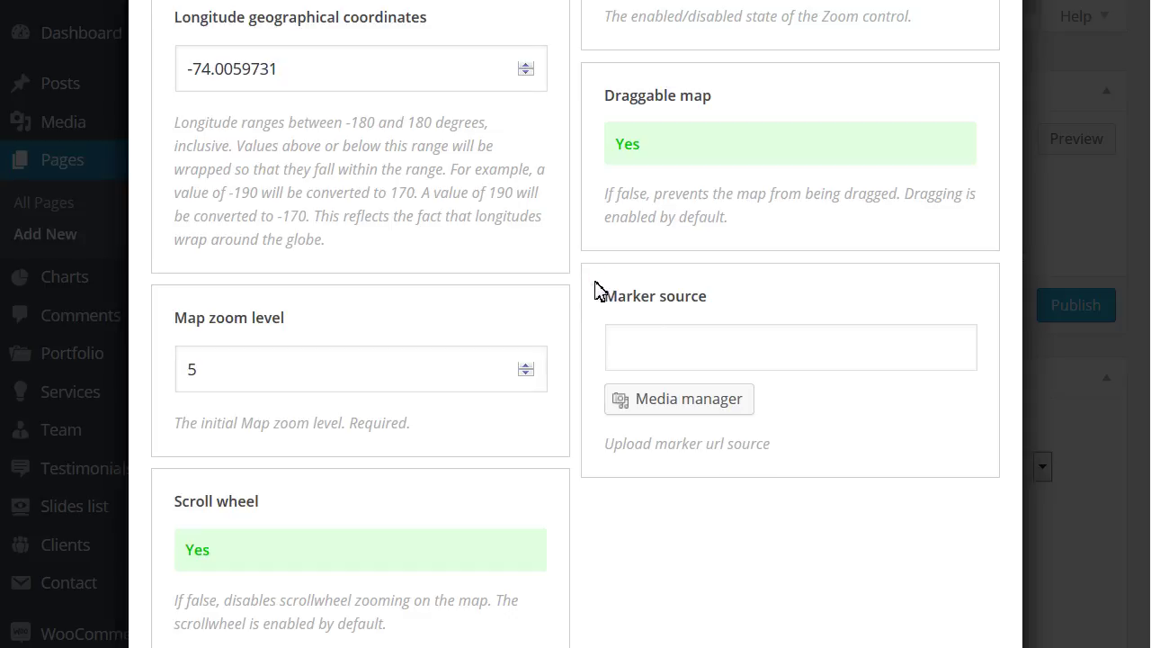
Switch the map's Scroll wheel option off and back on
scroll(597, 288, "down", 3)
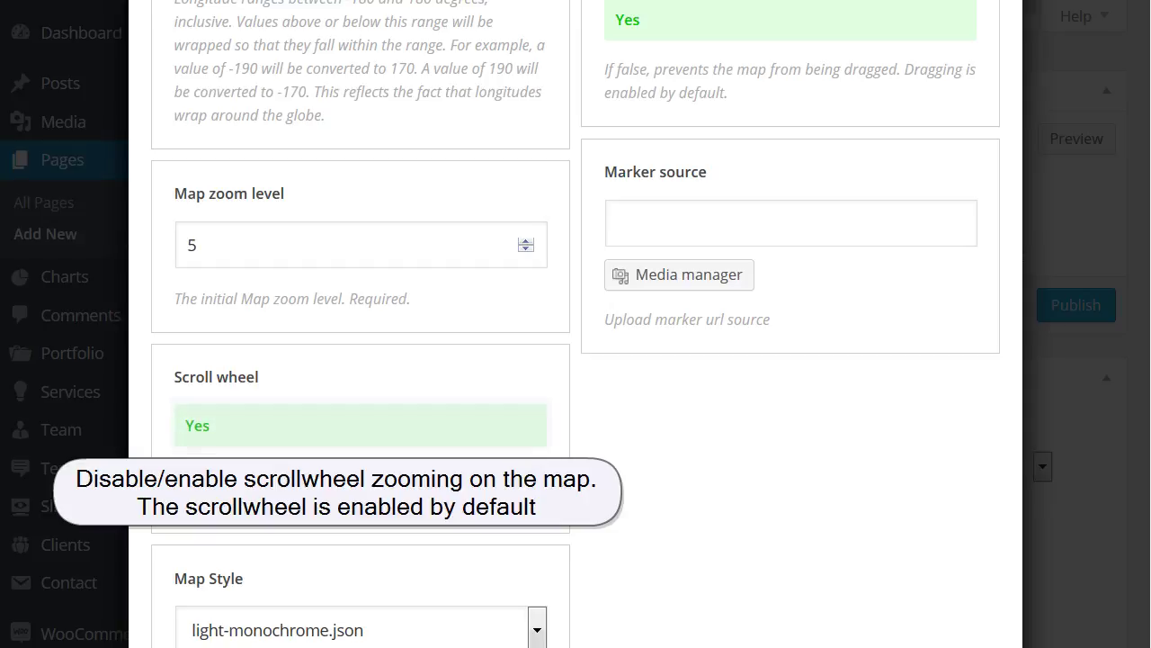
left_click(239, 429)
left_click(248, 429)
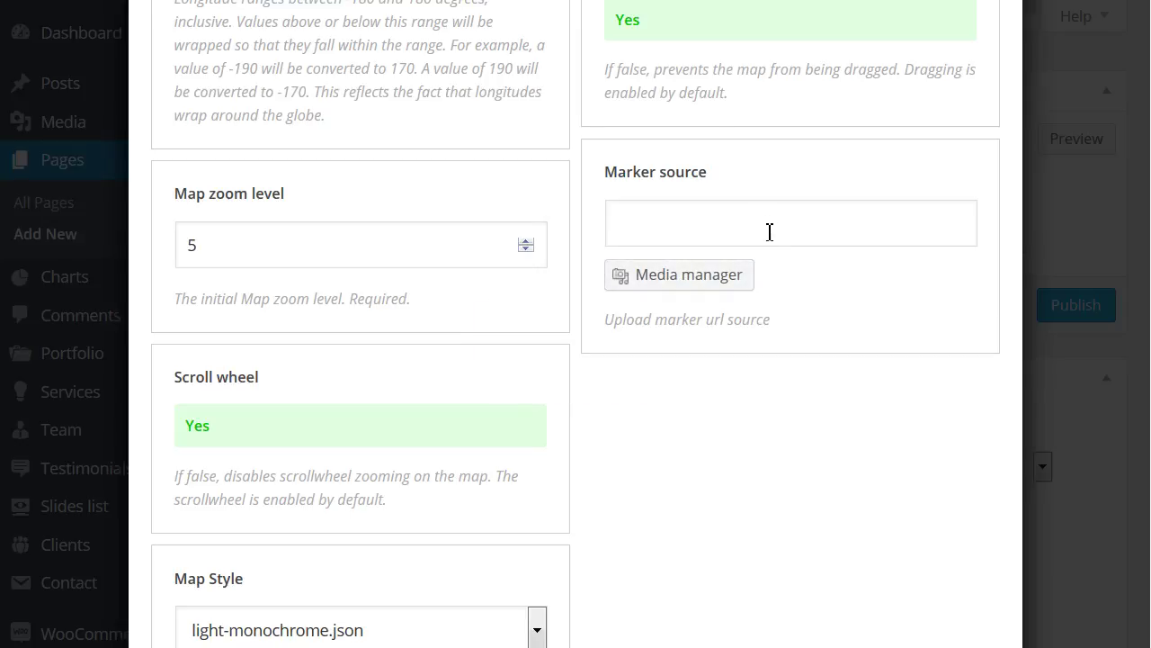
left_click(703, 228)
key("ctrl+v")
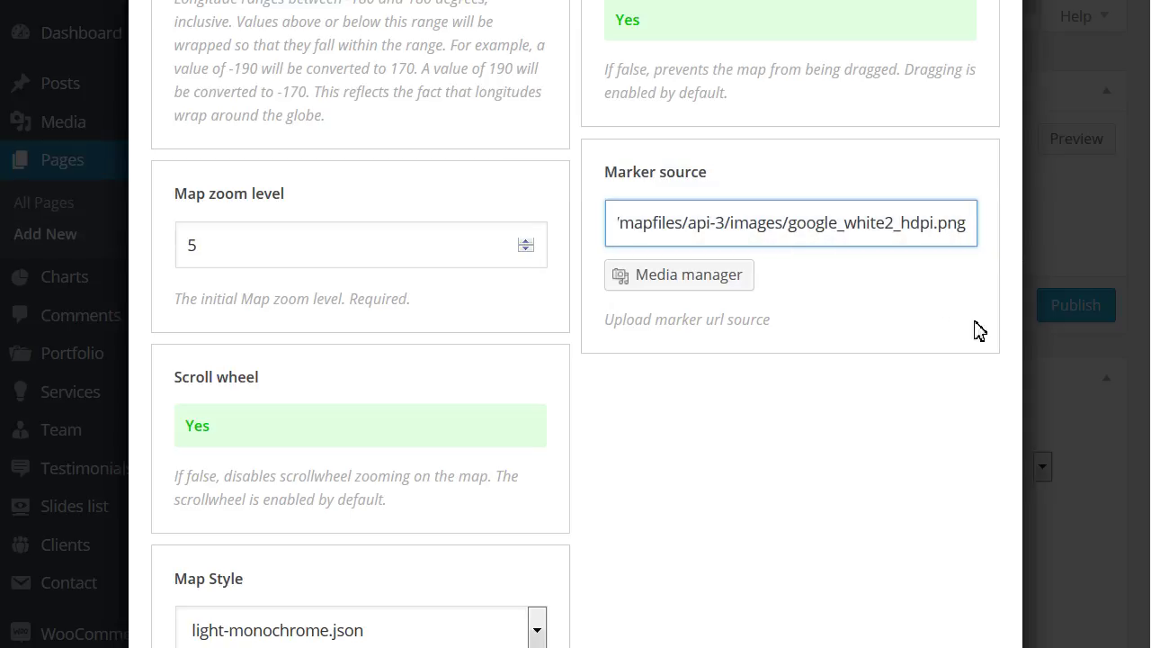
left_click(976, 400)
Toggle scroll wheel zooming for the map to No and back to Yes
scroll(477, 326, "down", 2)
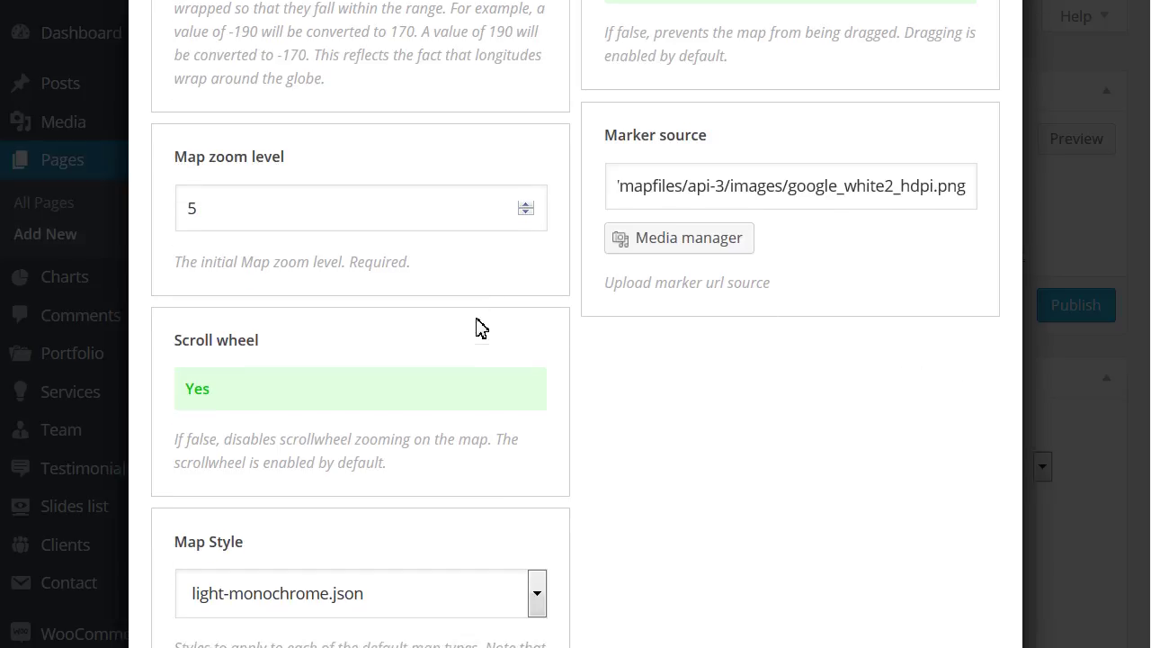
scroll(477, 326, "down", 1)
left_click(320, 309)
left_click(297, 308)
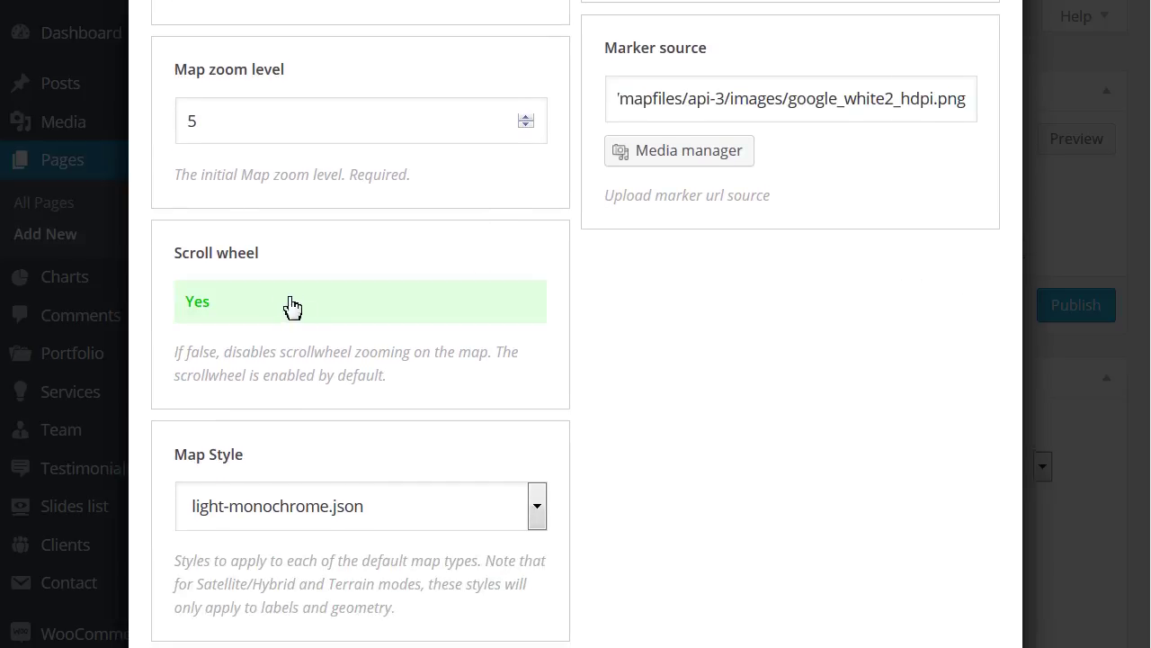
Set the map style to apple-maps-esque.json
scroll(675, 342, "down", 3)
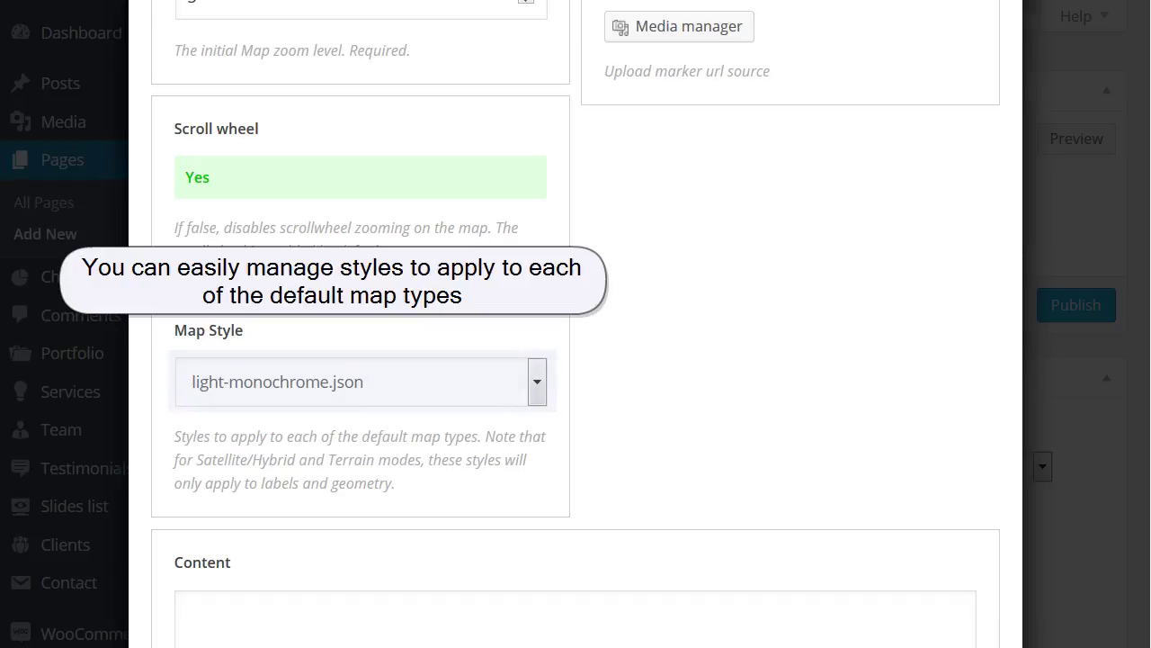
left_click(533, 394)
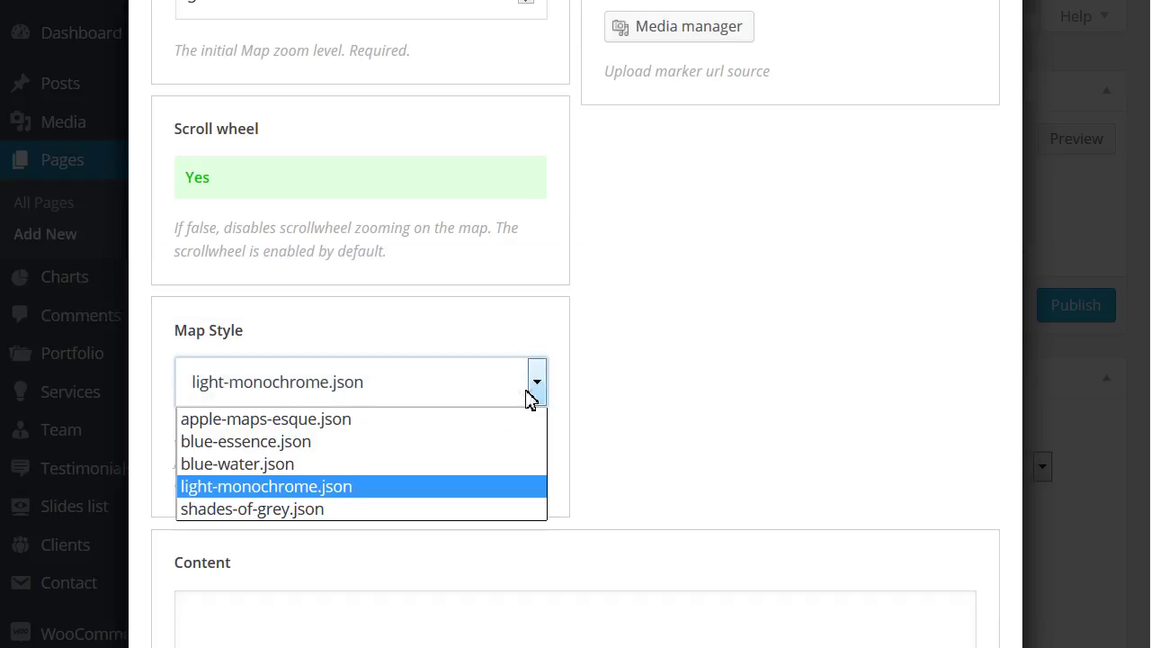
key("Up")
key("Up")
key("Up")
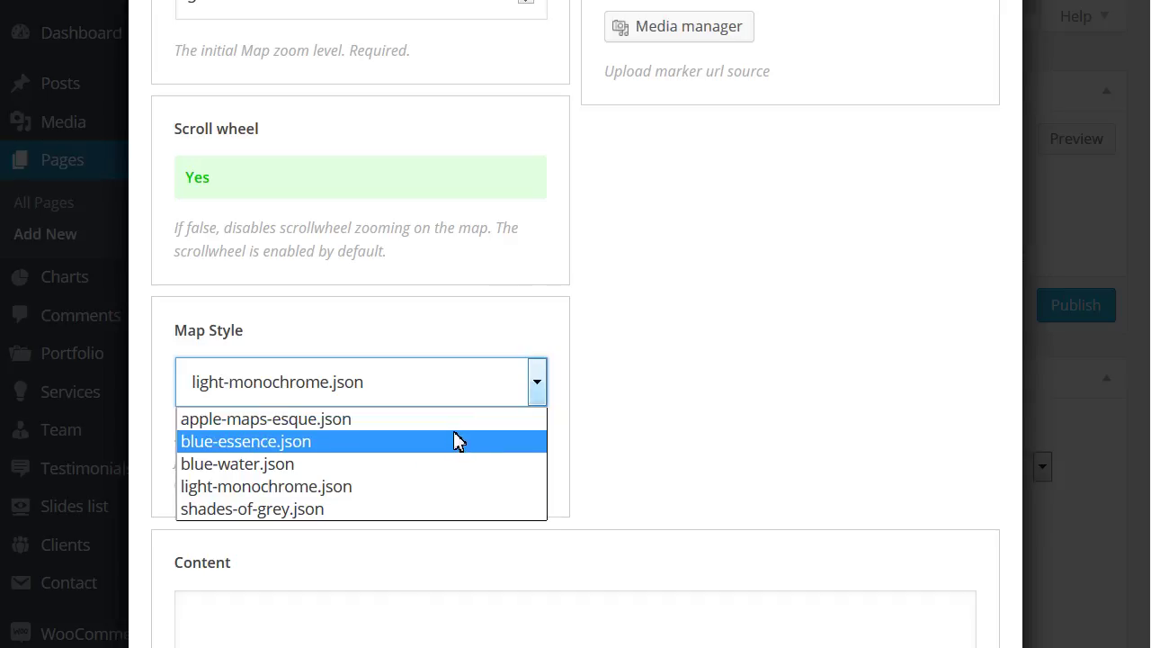
key("Up")
key("Return")
left_click(702, 383)
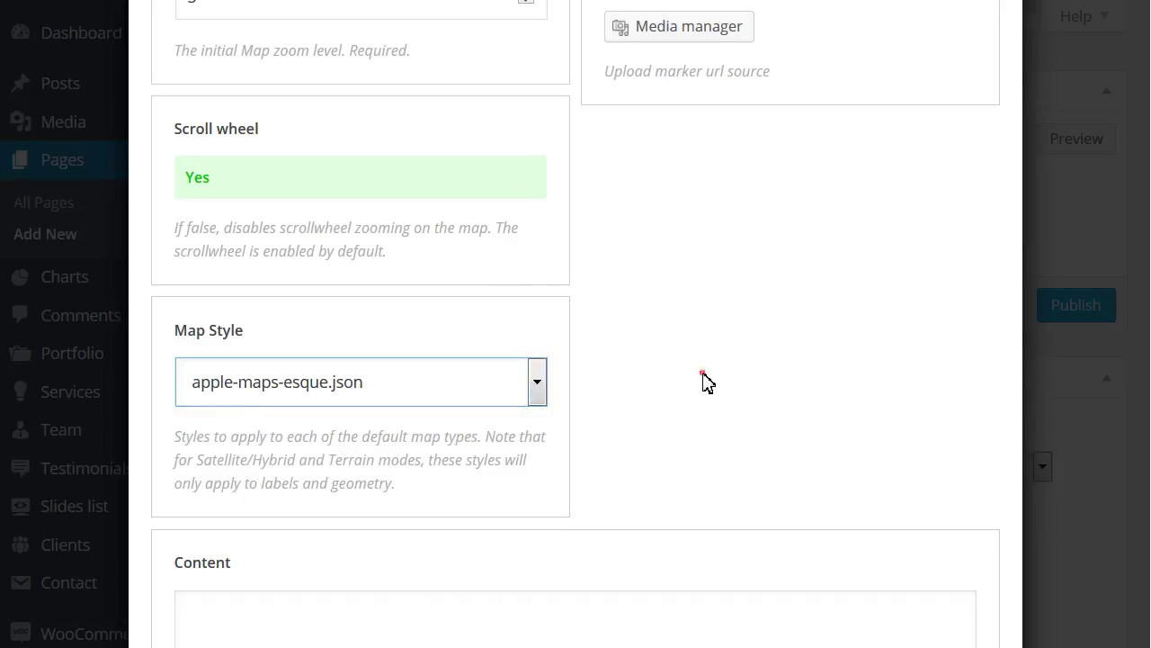
Enter "Content for Google Map page." as the shortcode's content
scroll(704, 383, "down", 3)
left_click(700, 405)
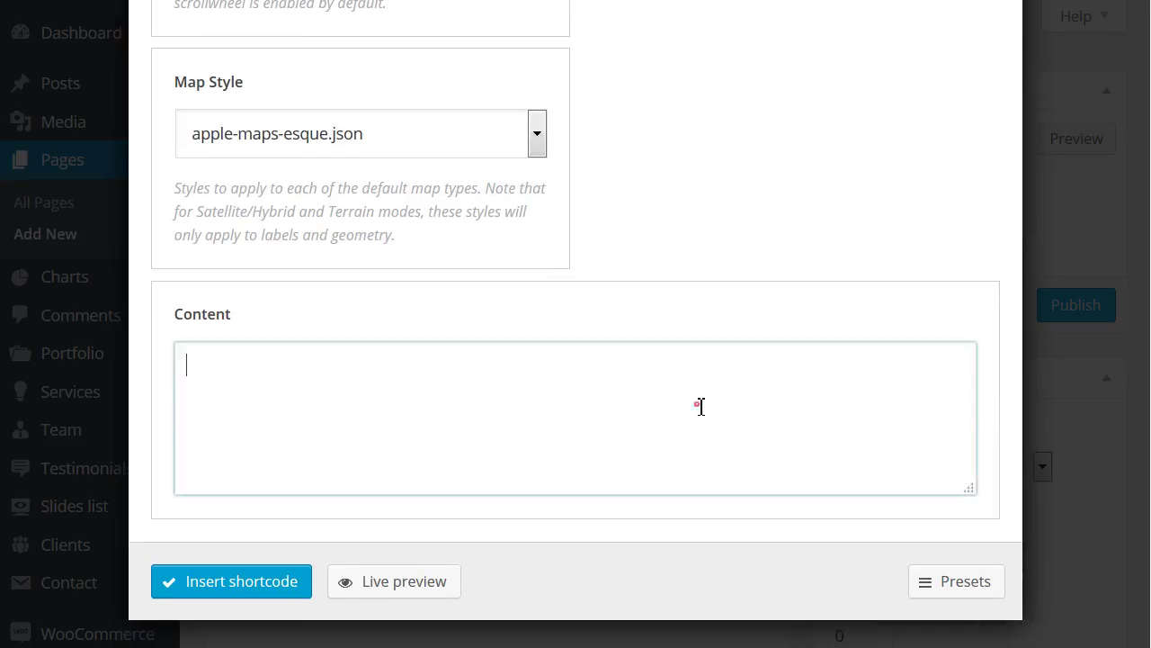
type("Co")
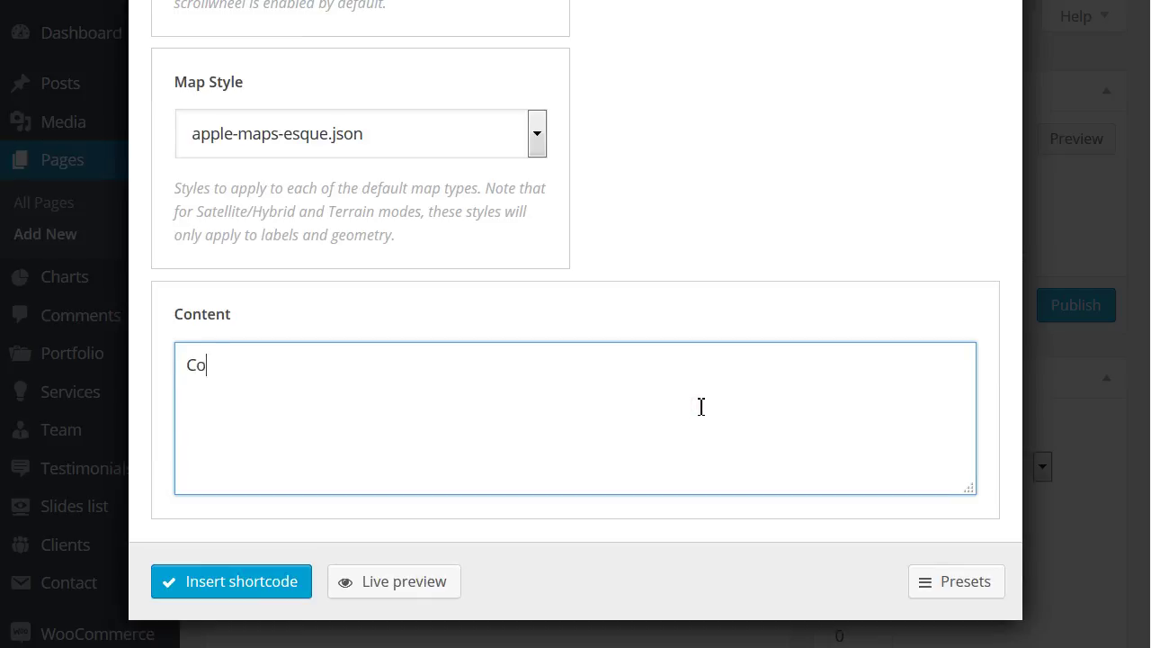
type("ntent for Goo")
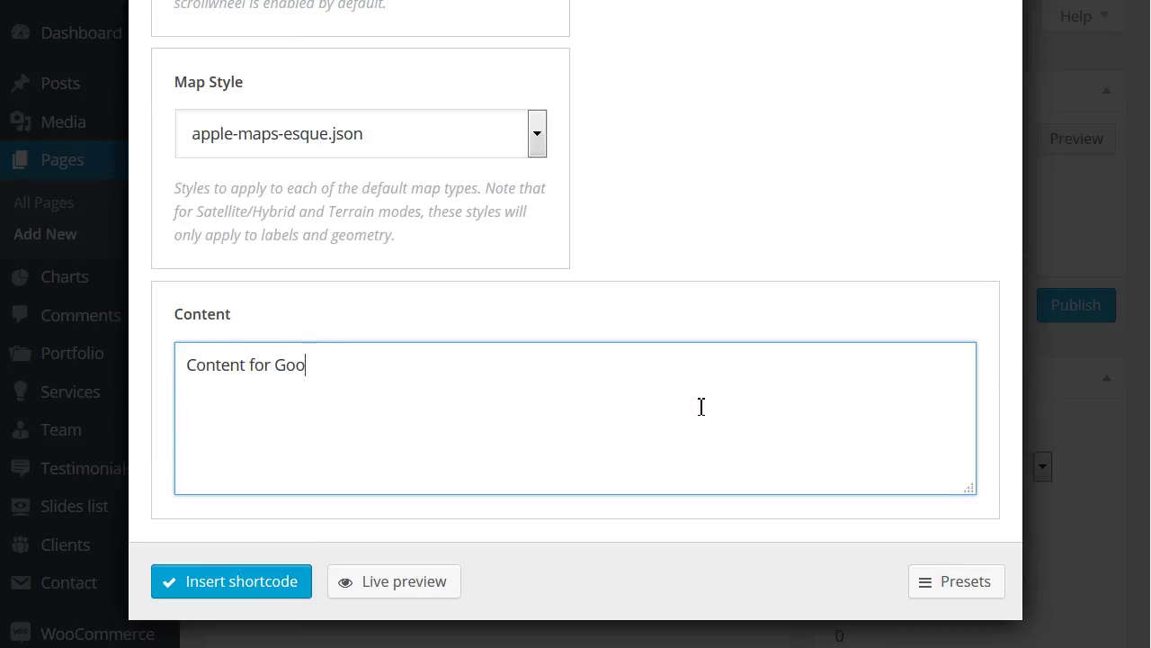
type("gle Map page.")
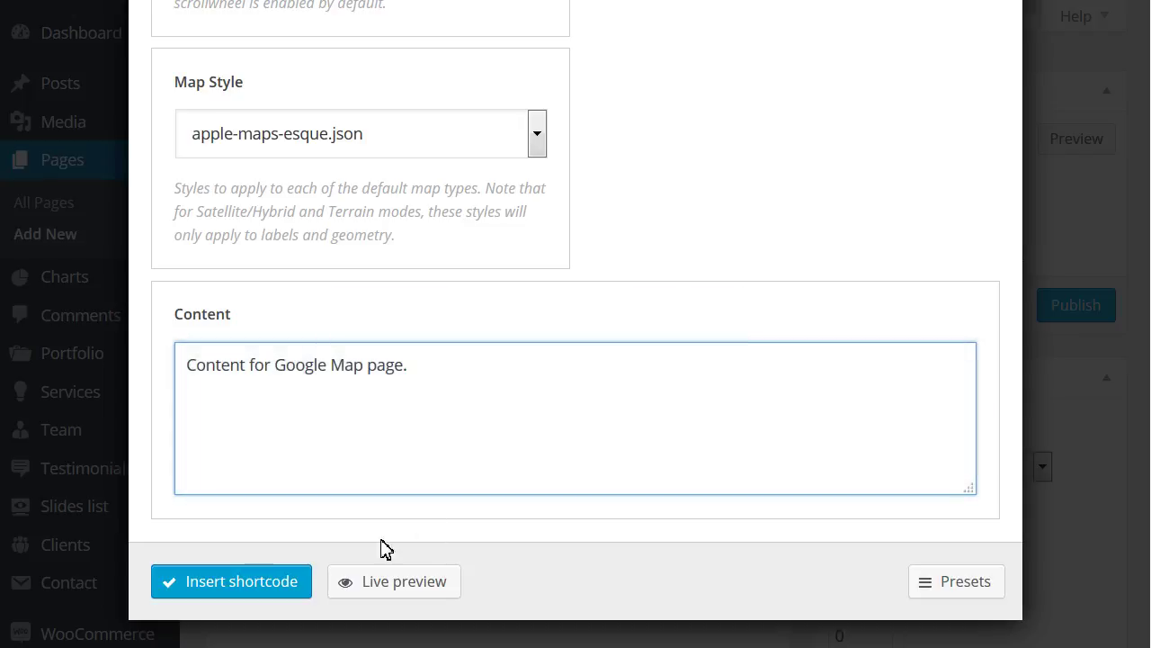
Insert the configured Google map shortcode into the page body and preview the page
left_click(297, 587)
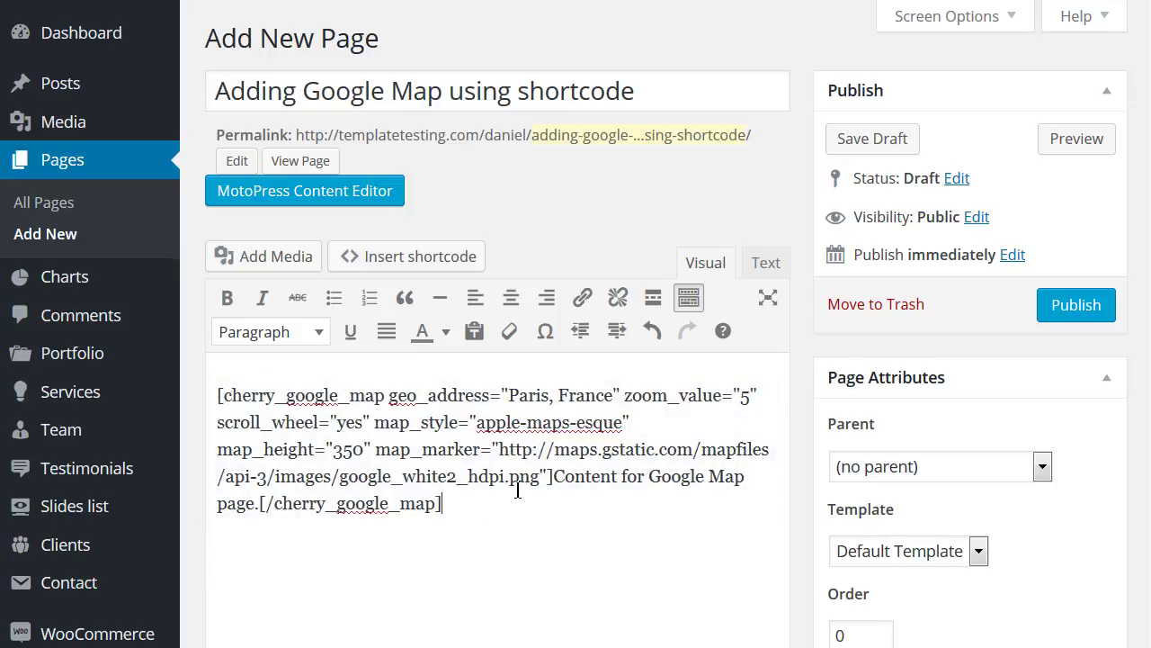
left_click(1080, 145)
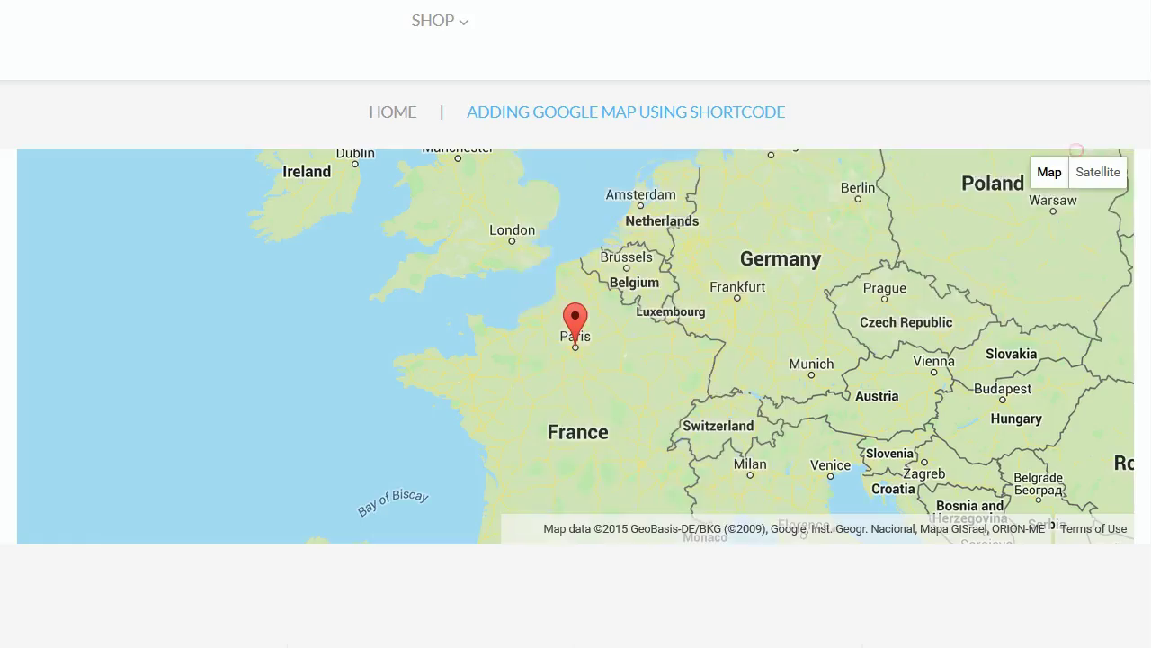
scroll(575, 351, "up", 1)
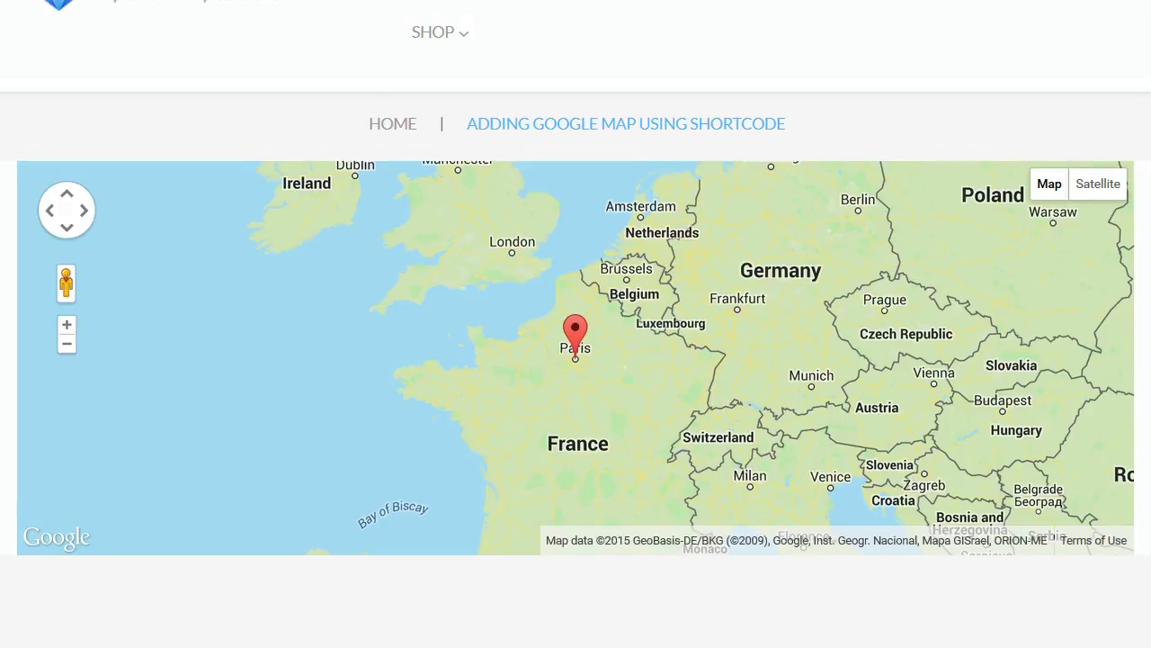